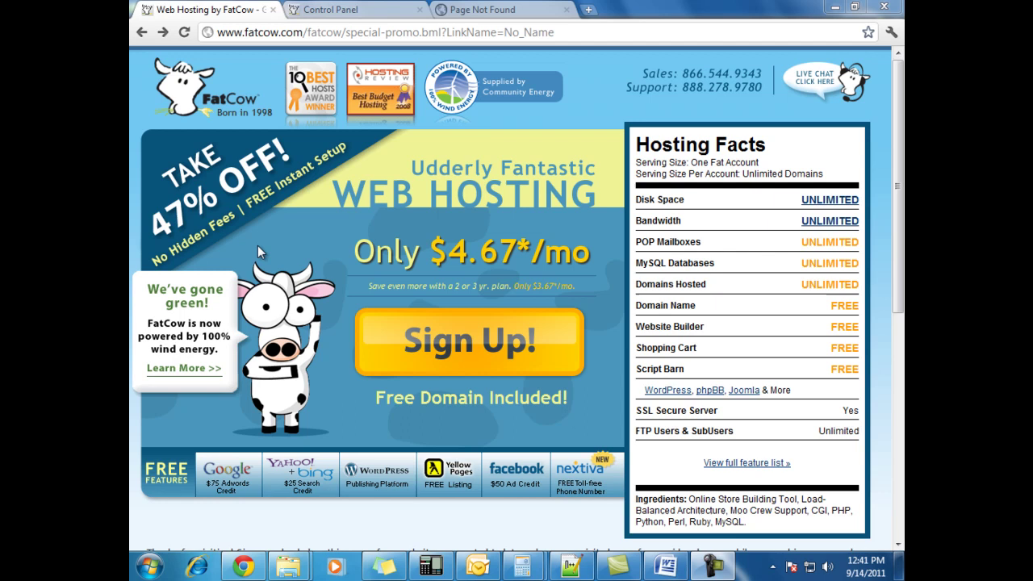
# Begin the hosting sign-up and autofill the billing contact fields from saved browser details.
pyautogui.moveTo(442, 478)
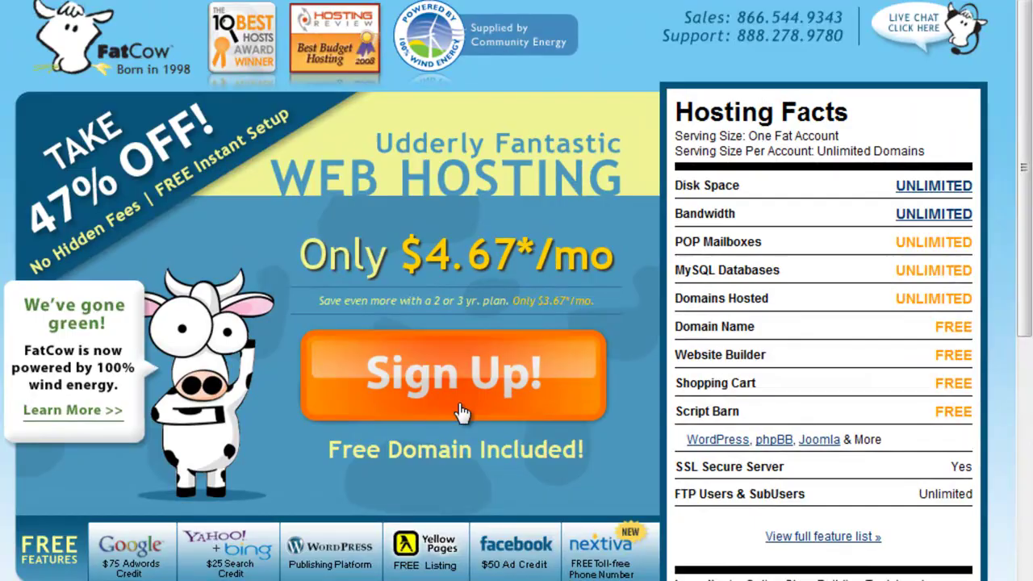
pyautogui.click(461, 412)
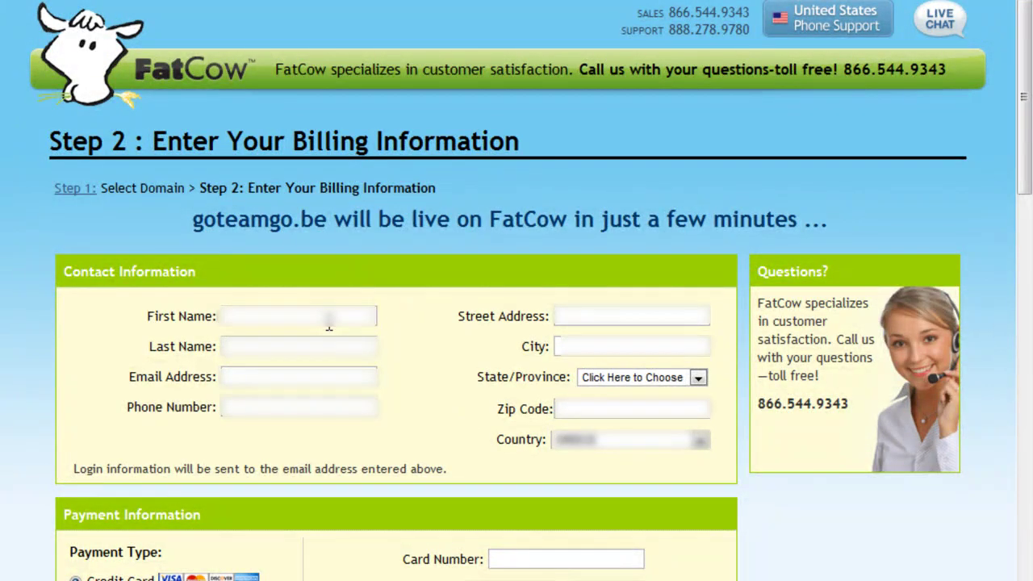
pyautogui.click(330, 319)
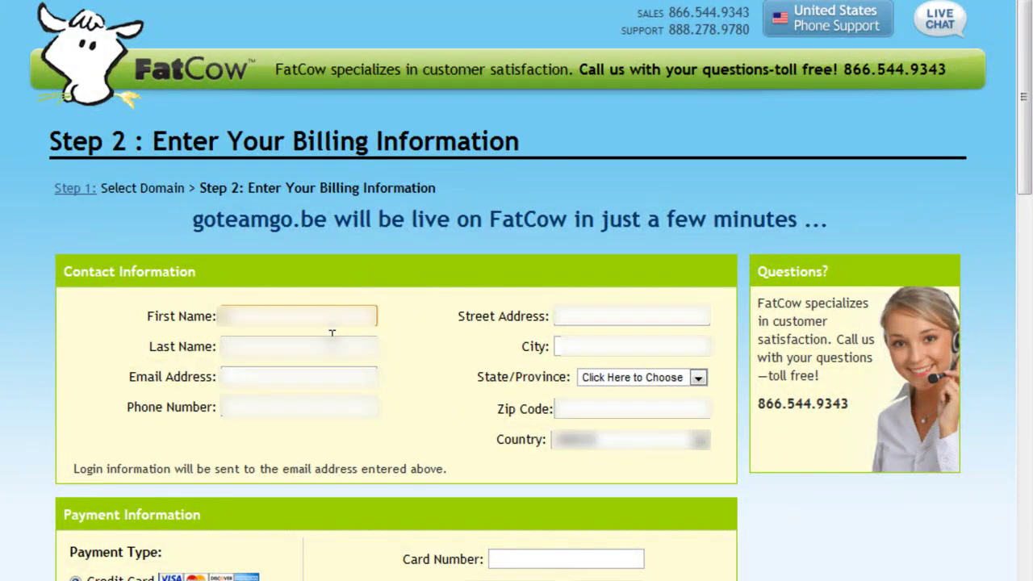
pyautogui.click(327, 347)
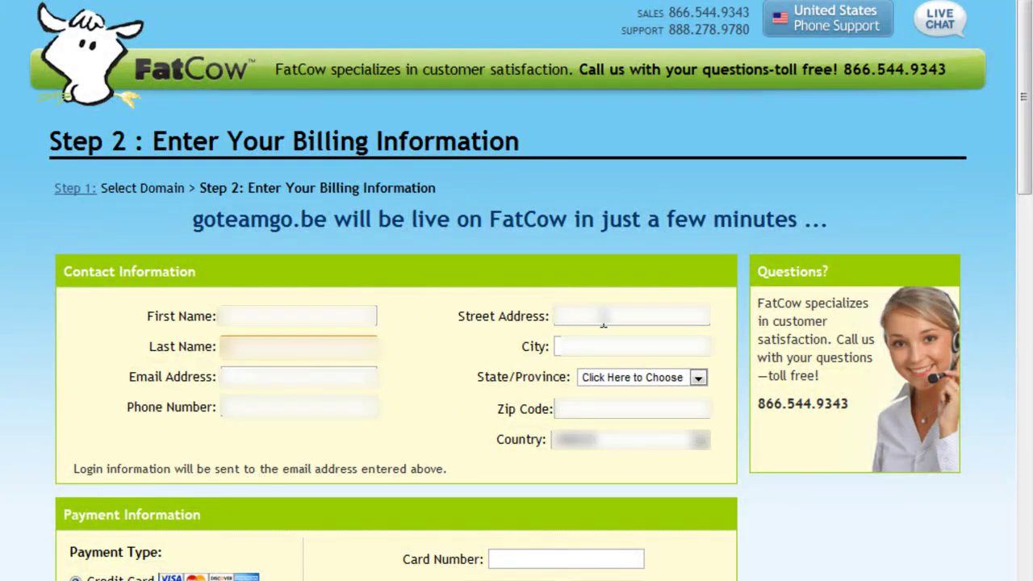
pyautogui.click(270, 319)
pyautogui.click(266, 339)
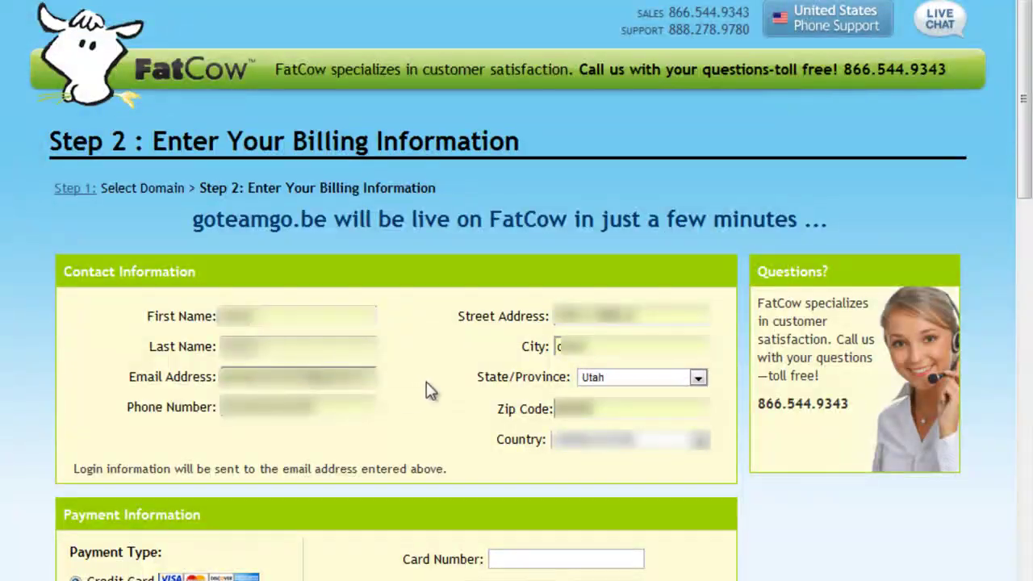
pyautogui.scroll(-5, 426, 381)
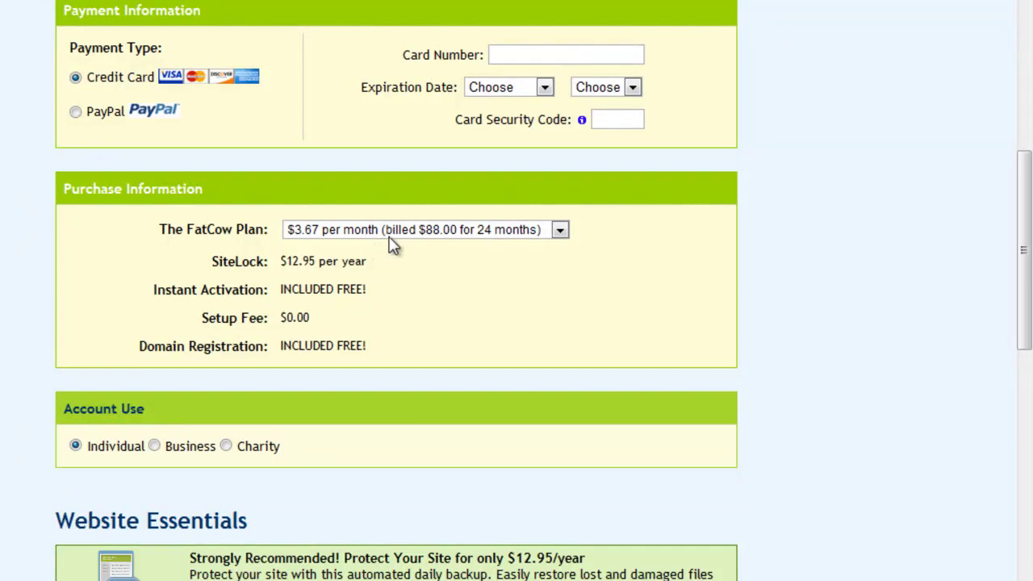
pyautogui.click(422, 230)
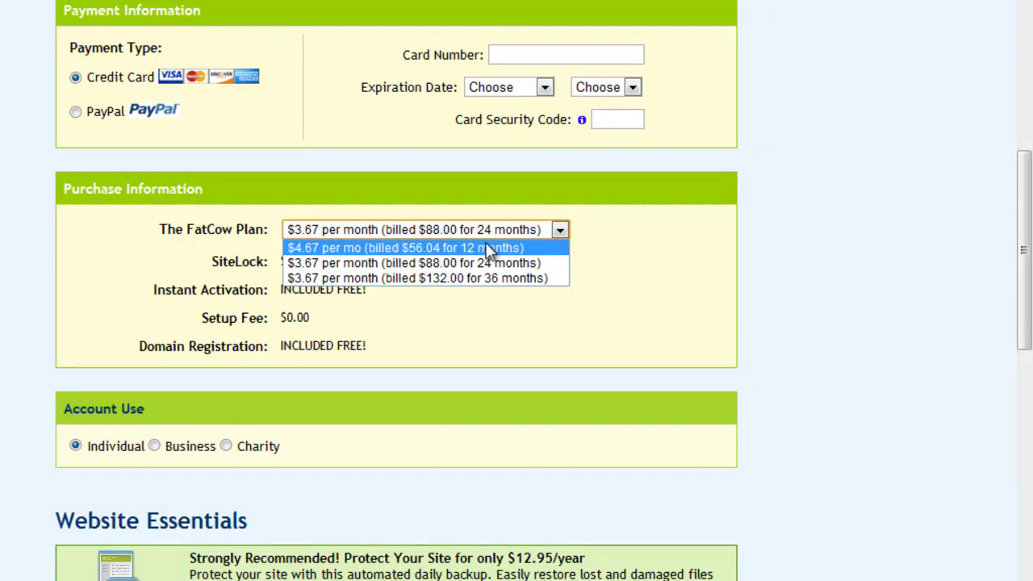
pyautogui.click(430, 262)
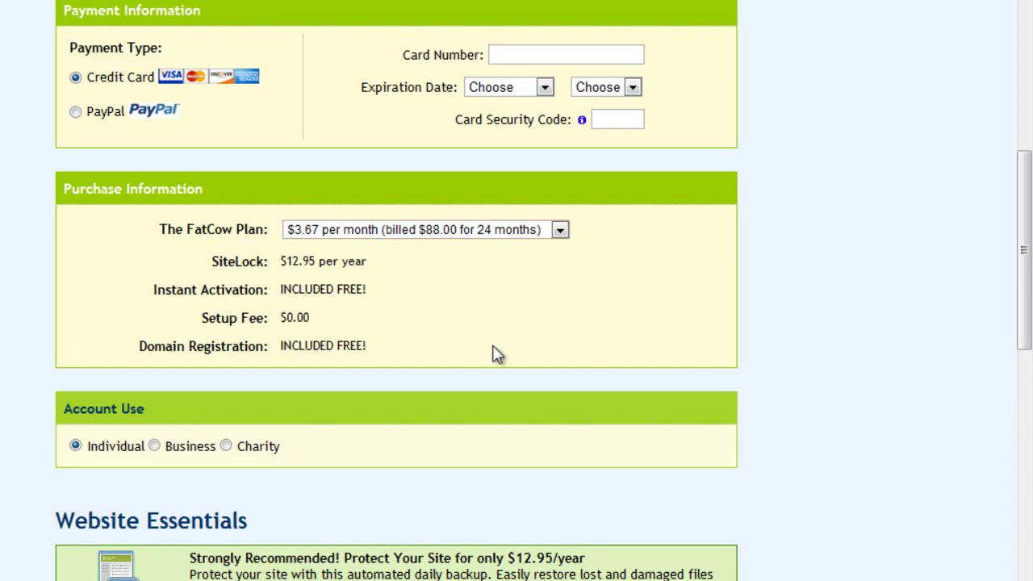
# Remove the daily backup add-on, keep SiteLock, and check the order total reads $100.95.
pyautogui.scroll(-5, 496, 355)
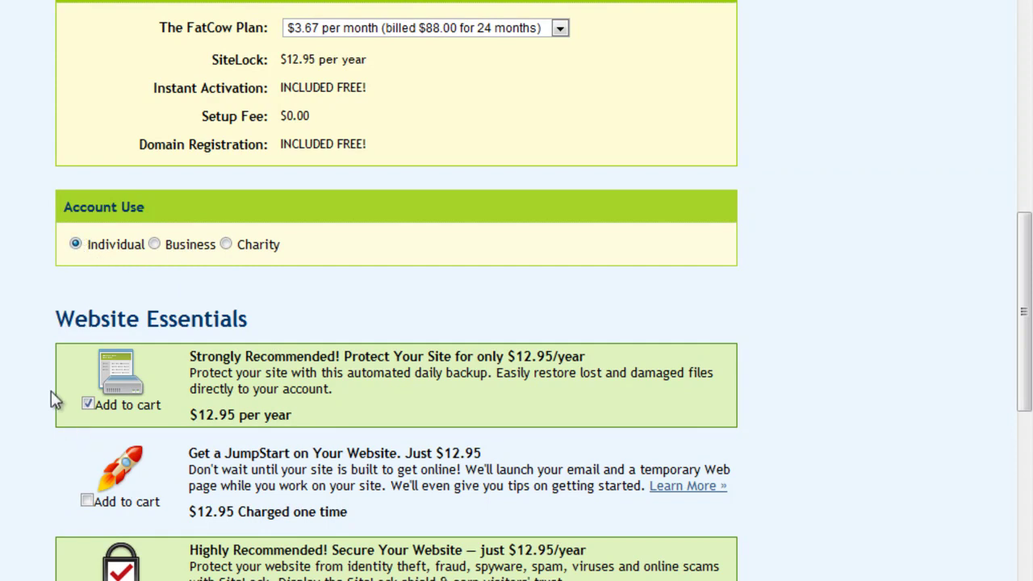
pyautogui.scroll(-2, 51, 391)
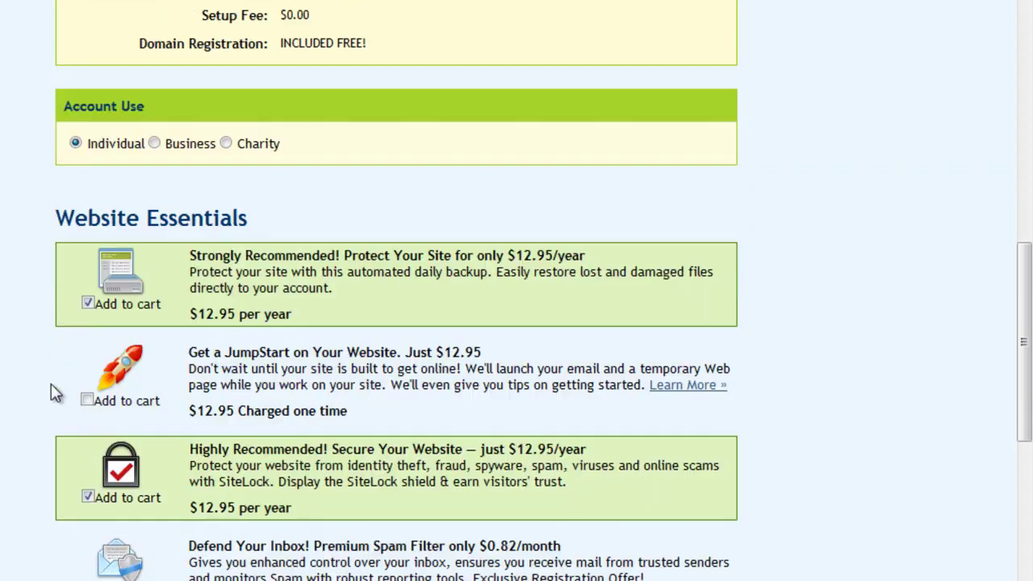
pyautogui.click(89, 304)
pyautogui.scroll(-2, 63, 349)
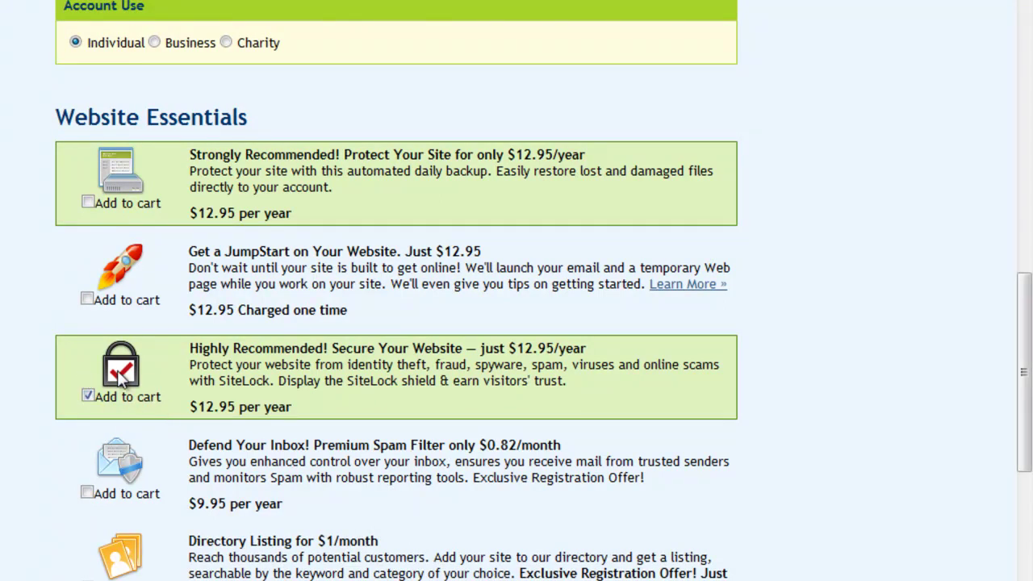
pyautogui.scroll(-1, 155, 406)
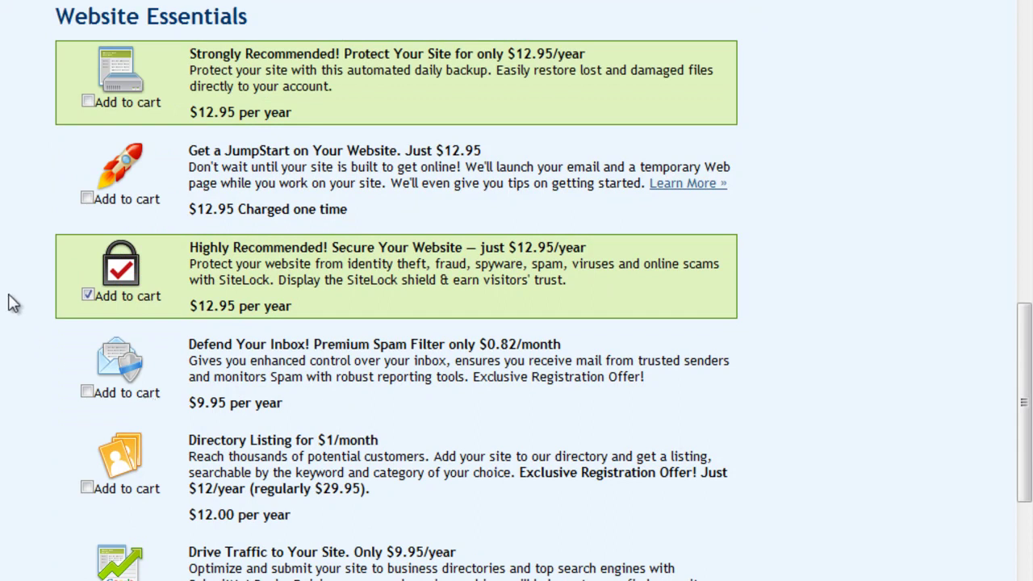
pyautogui.scroll(-1, 11, 300)
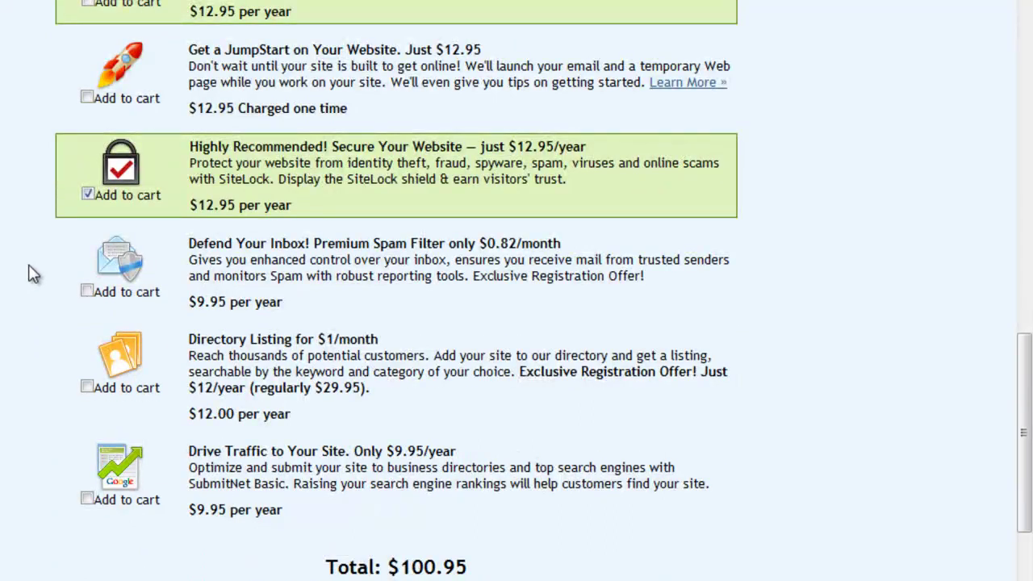
pyautogui.scroll(-1, 503, 472)
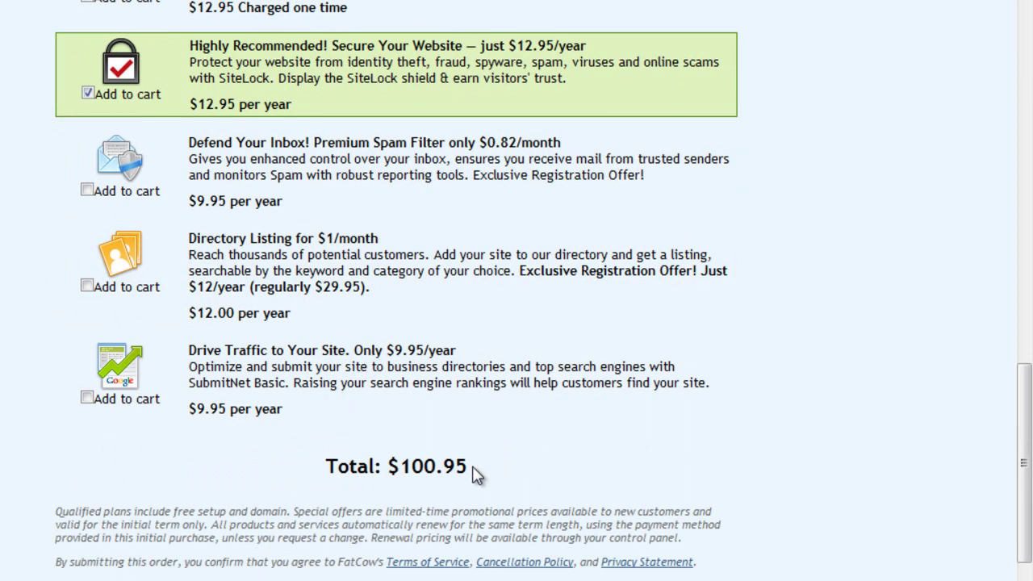
pyautogui.moveTo(472, 475)
pyautogui.mouseDown()
pyautogui.moveTo(425, 466)
pyautogui.moveTo(468, 468)
pyautogui.mouseUp()
pyautogui.click(482, 484)
pyautogui.scroll(1, 482, 484)
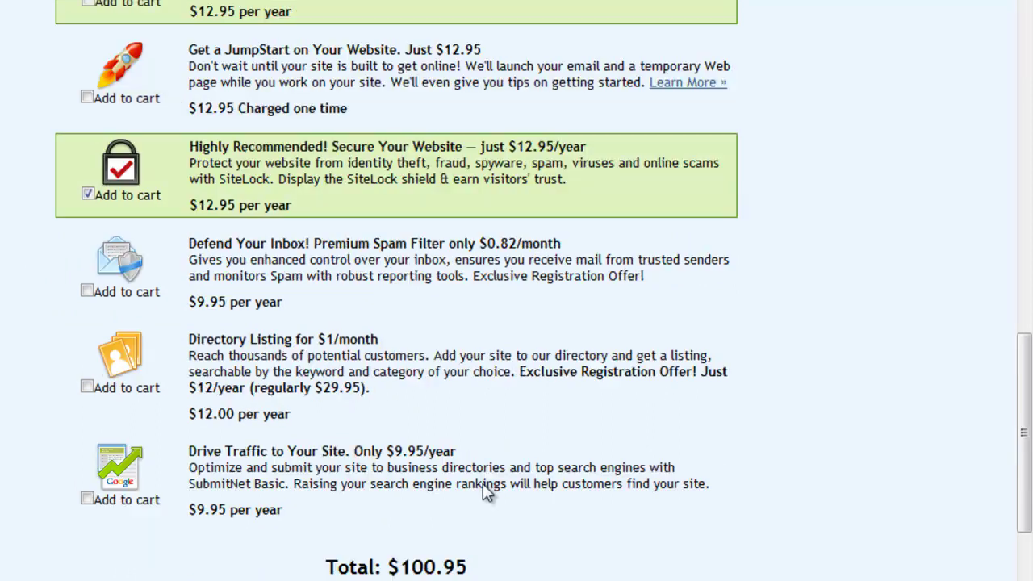
pyautogui.scroll(-2, 482, 483)
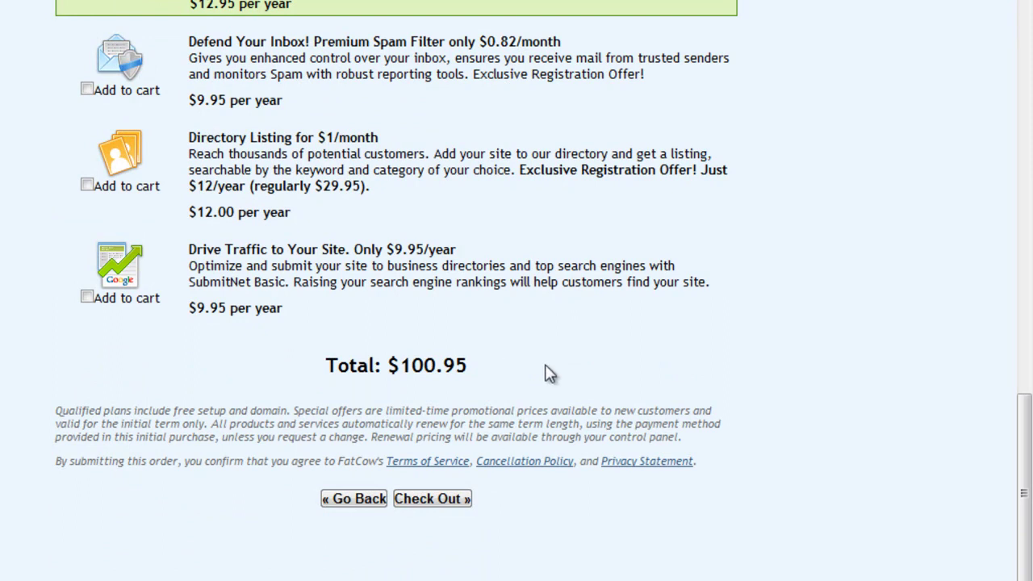
# Check out the $100.95 order, fill in the credit card fields, and submit it.
pyautogui.moveTo(326, 365); pyautogui.dragTo(449, 365)
pyautogui.click(472, 369)
pyautogui.scroll(-3, 472, 378)
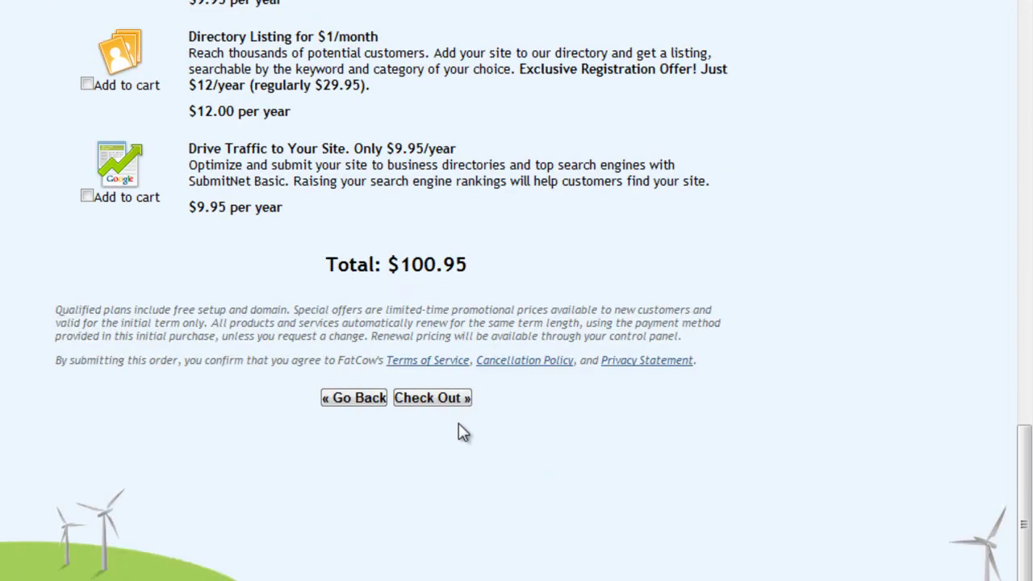
pyautogui.click(451, 400)
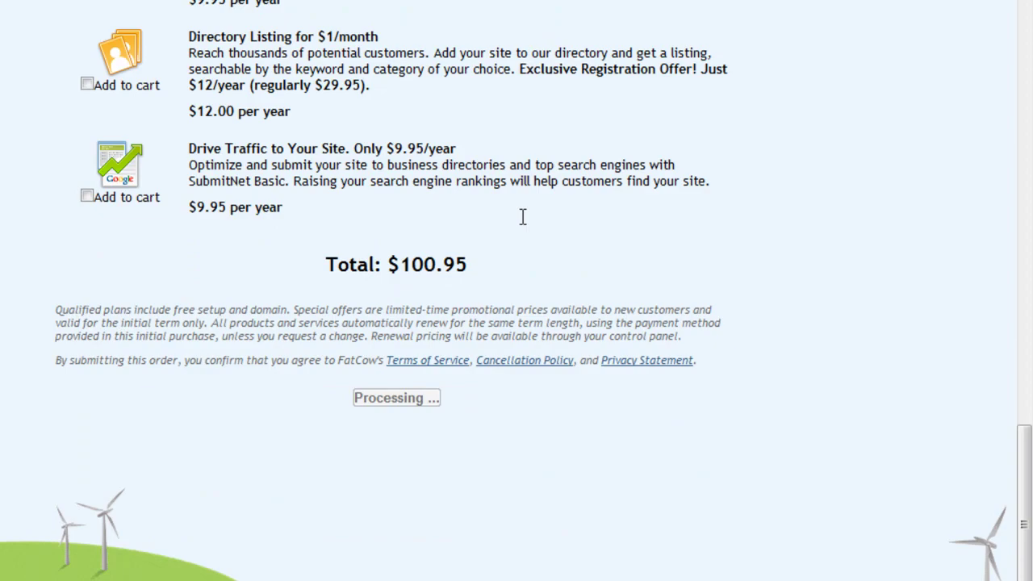
pyautogui.scroll(-3, 404, 218)
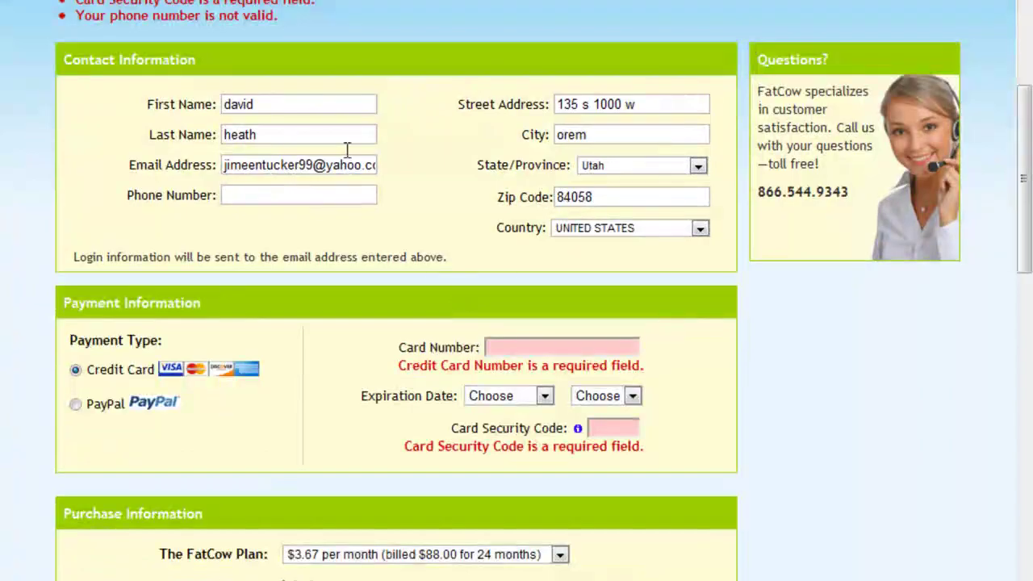
pyautogui.scroll(1, 271, 162)
pyautogui.scroll(-1, 531, 411)
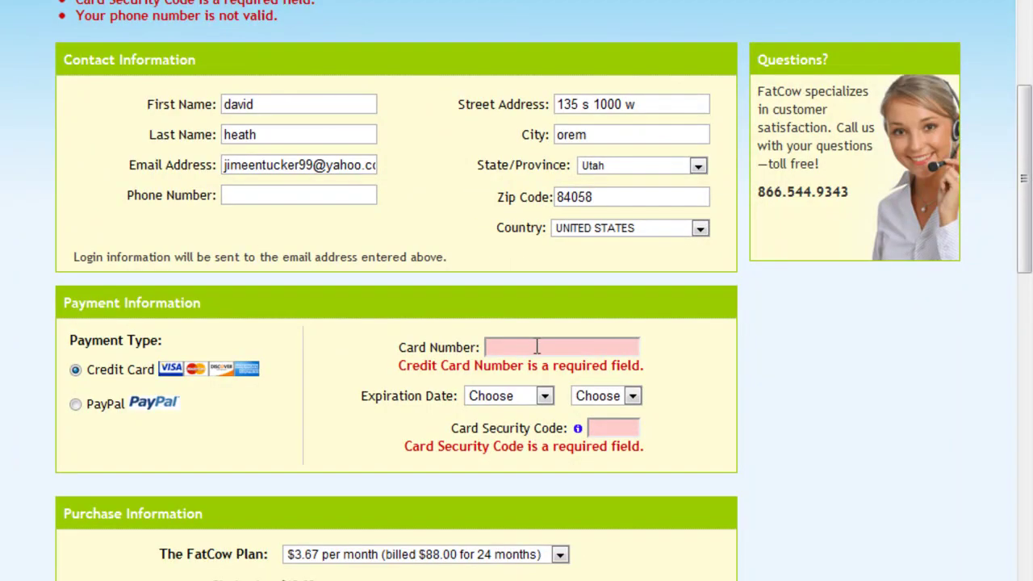
pyautogui.click(535, 347)
pyautogui.scroll(-2, 502, 352)
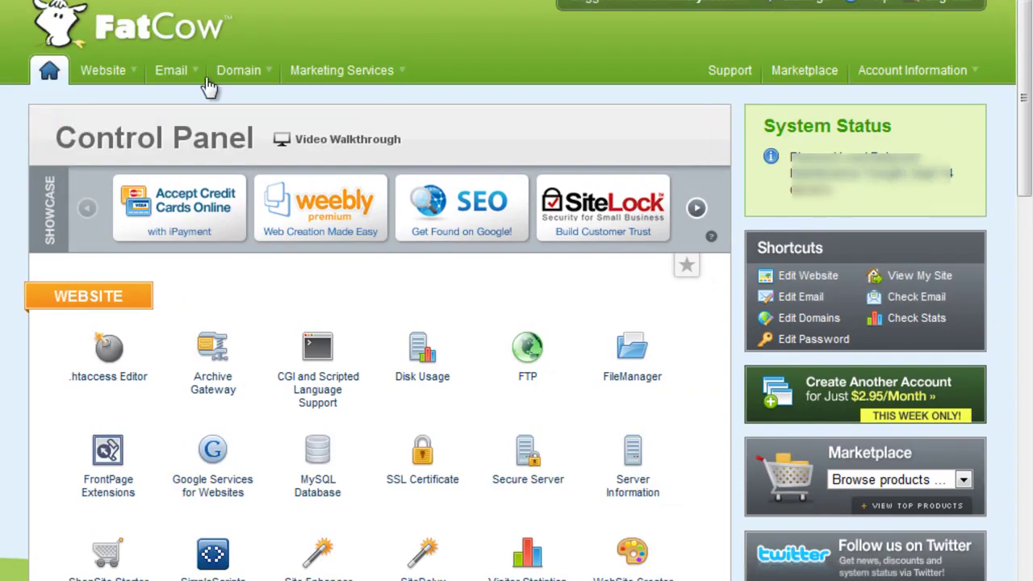
# Open the WordPress installer from the Control Panel's Website section.
pyautogui.moveTo(166, 78)
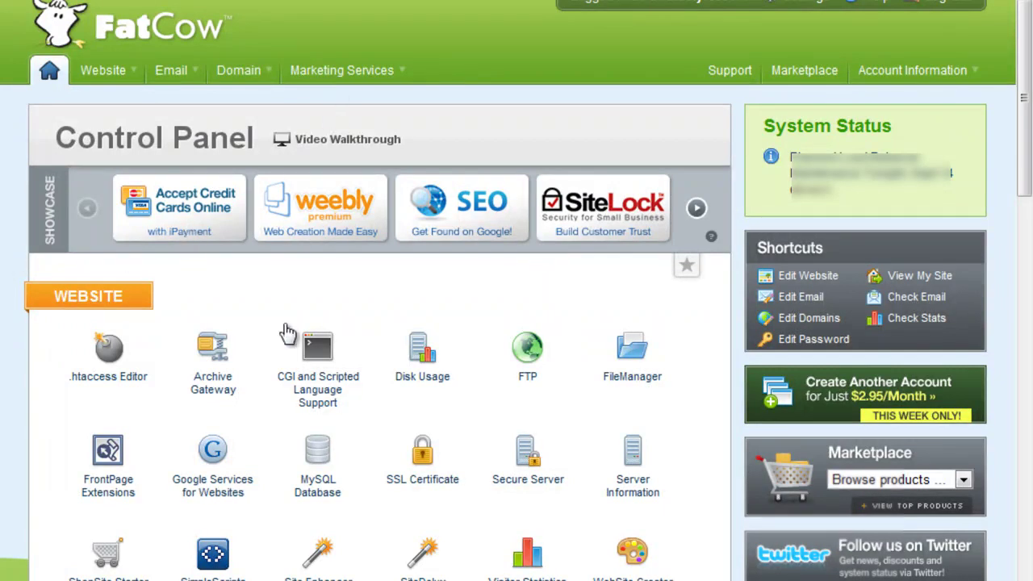
pyautogui.scroll(-3, 295, 380)
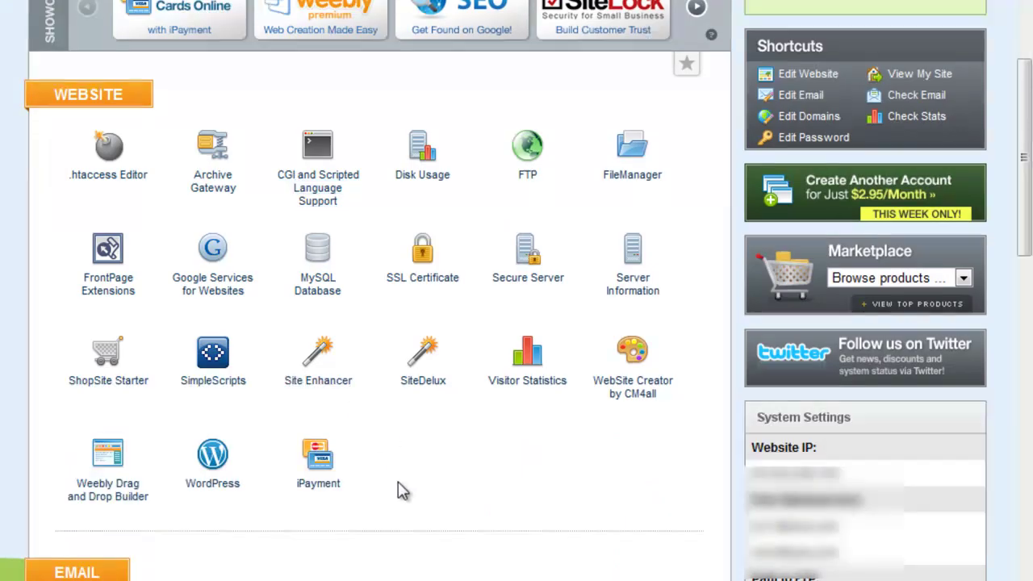
pyautogui.click(210, 488)
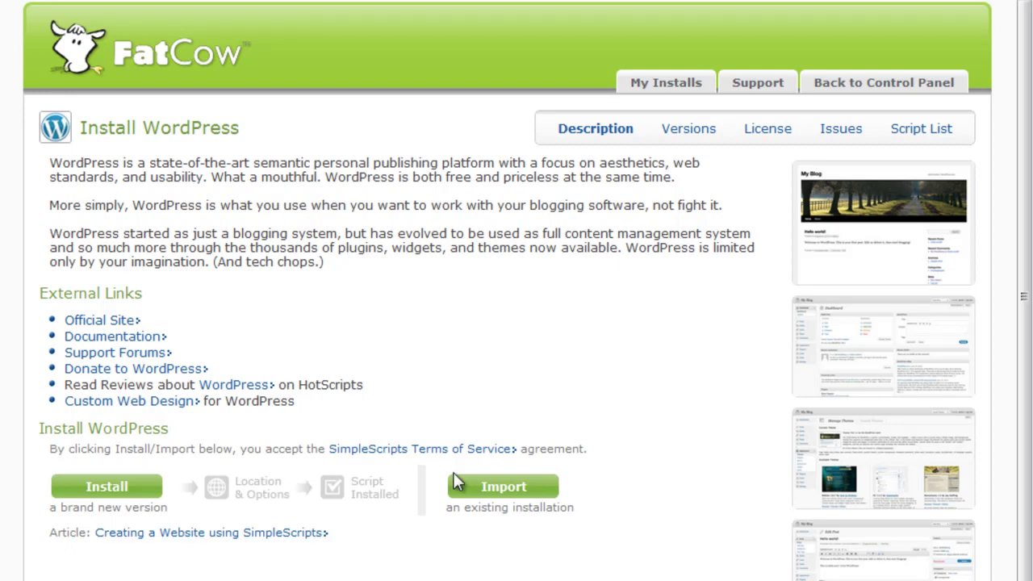
pyautogui.click(88, 489)
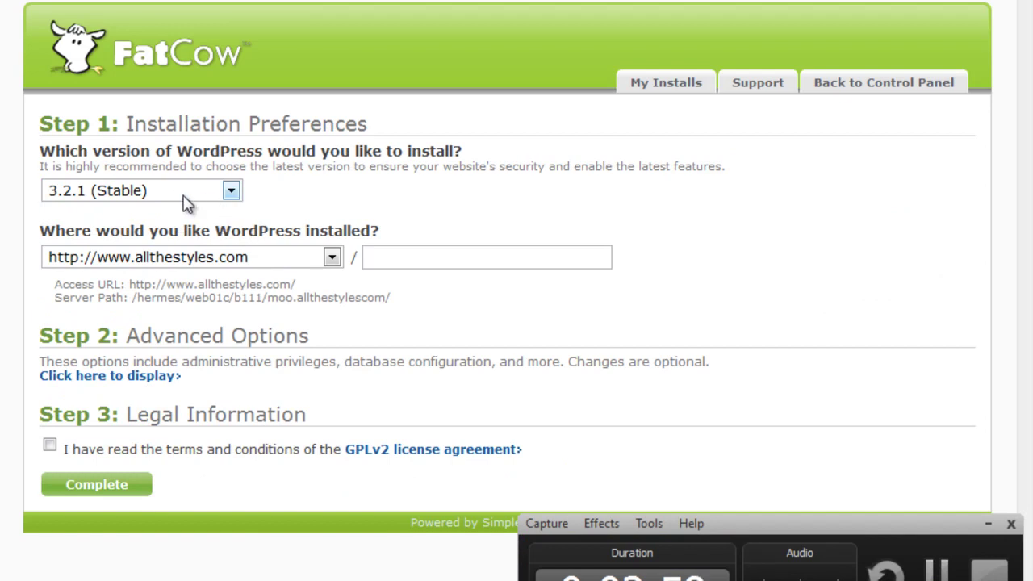
pyautogui.click(136, 191)
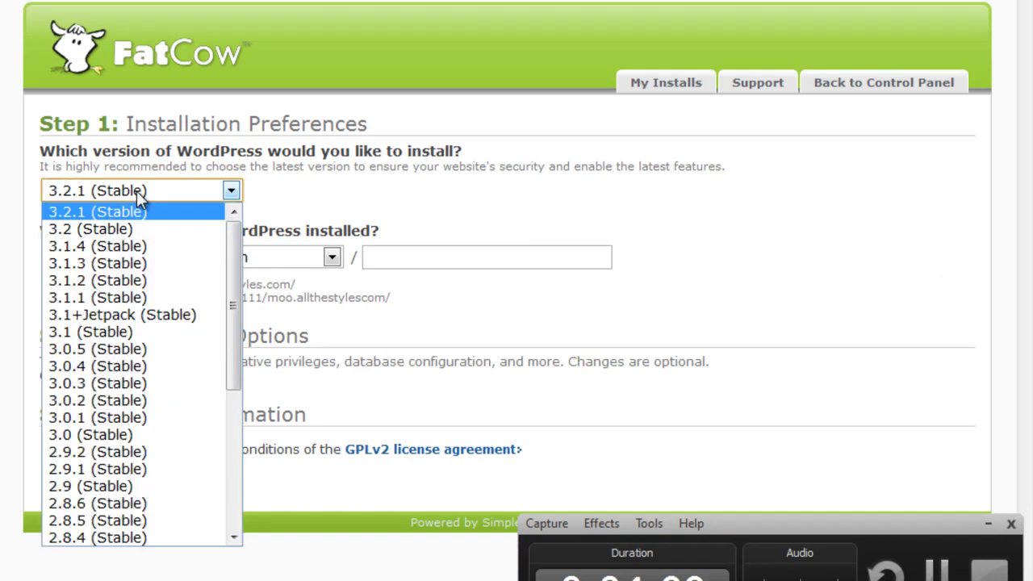
pyautogui.click(136, 192)
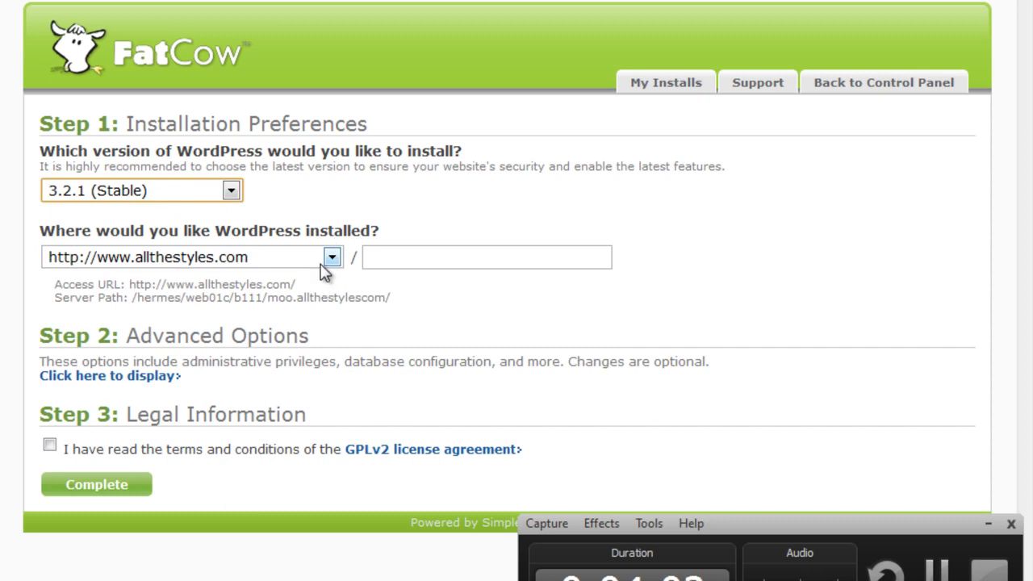
pyautogui.click(282, 260)
pyautogui.click(282, 260)
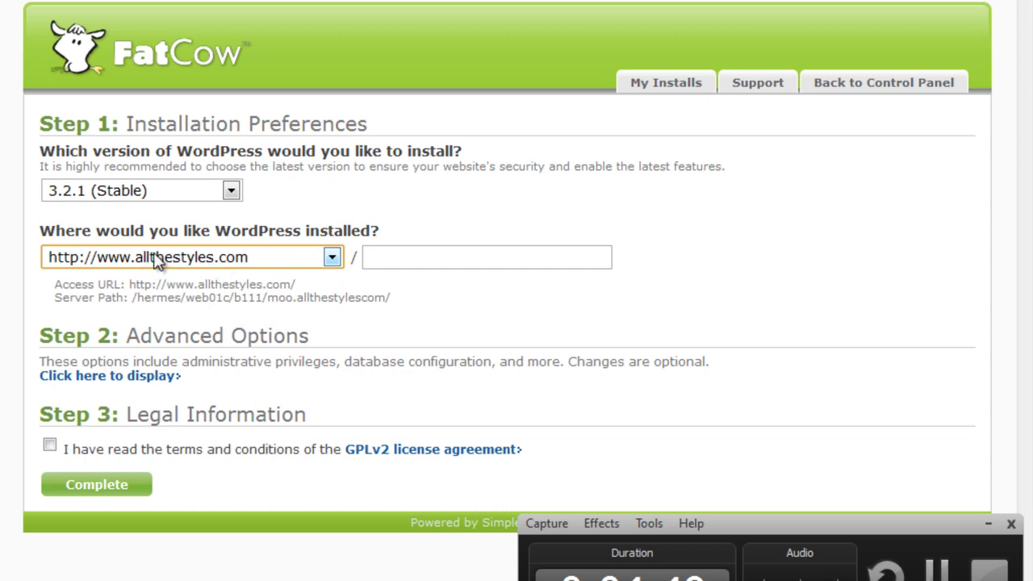
pyautogui.click(378, 258)
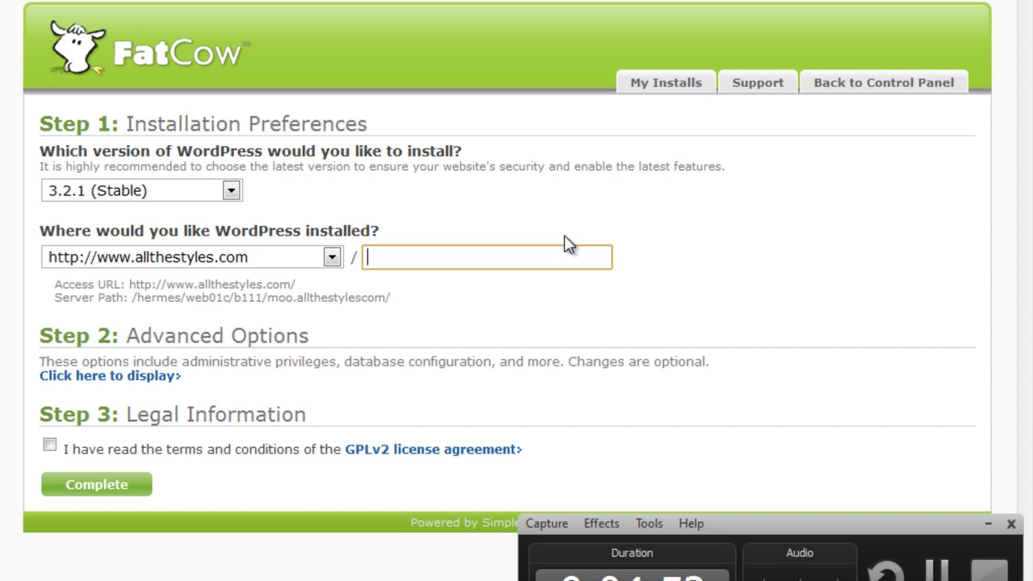
pyautogui.write('fizzits')
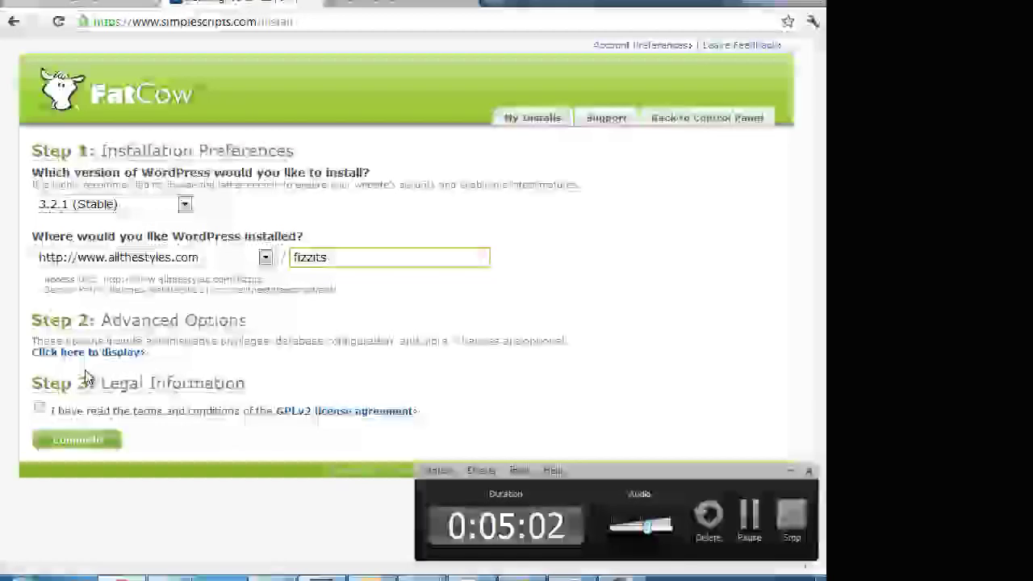
# Show the advanced options and replace the site name My Blog with fizzits.
pyautogui.click(89, 353)
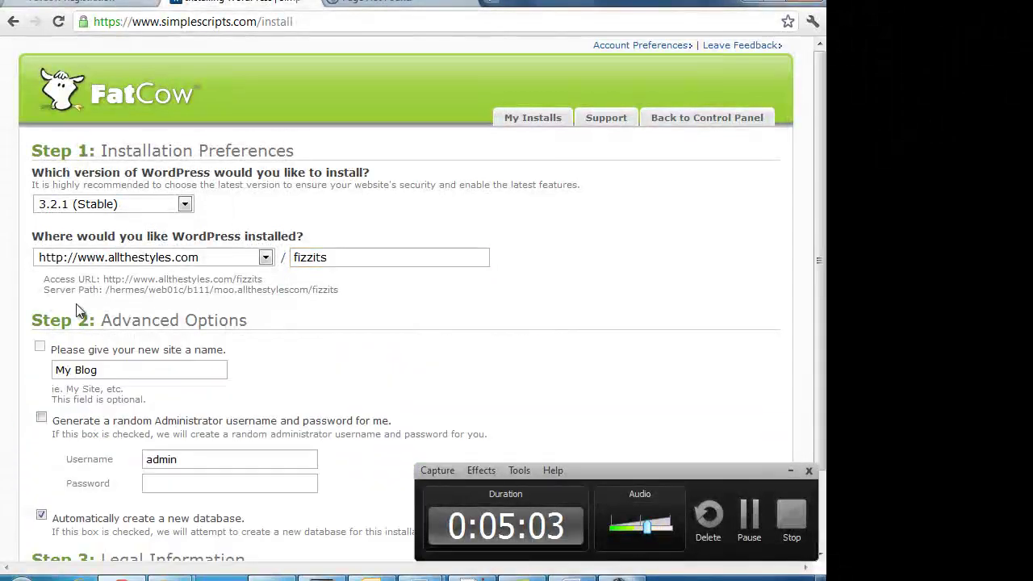
pyautogui.click(121, 368)
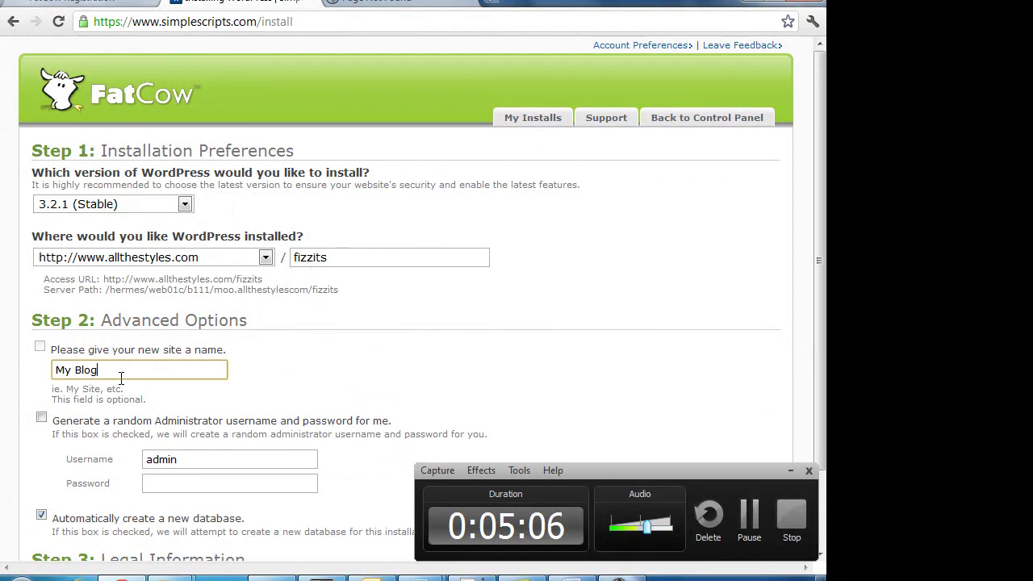
pyautogui.click(109, 367)
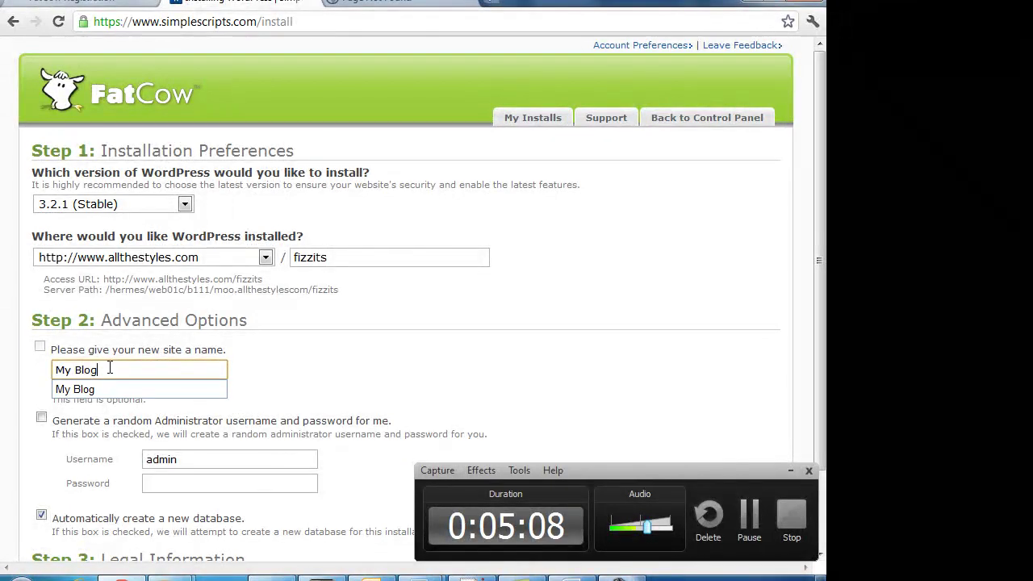
pyautogui.moveTo(109, 367); pyautogui.dragTo(44, 370)
pyautogui.write('fi')
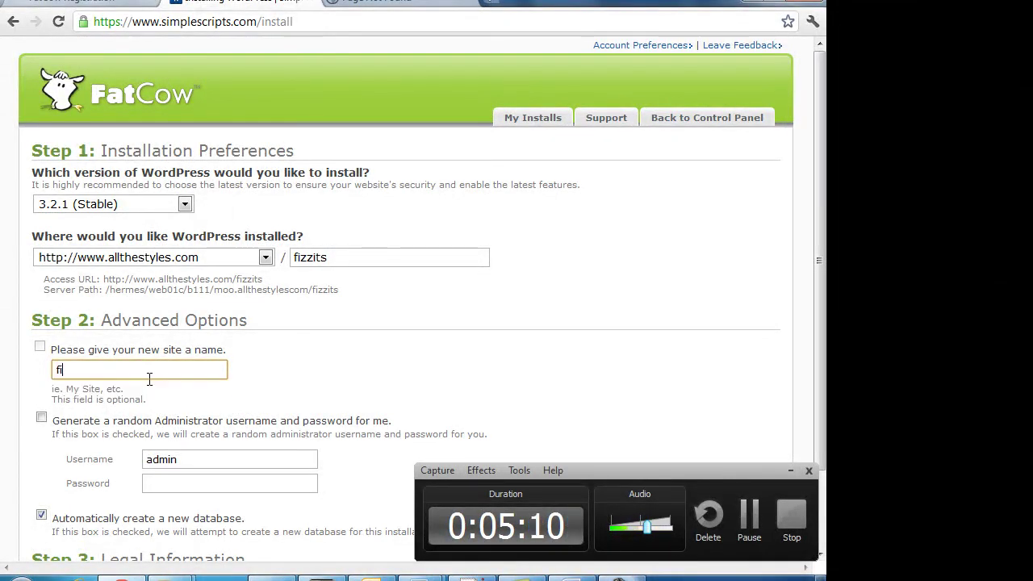
pyautogui.write('zzits')
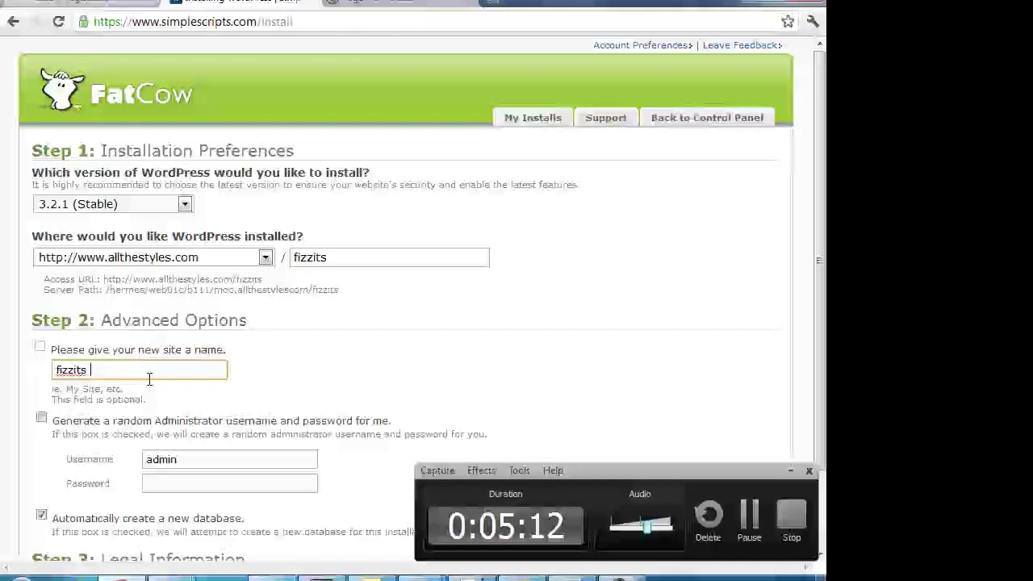
pyautogui.scroll(-1, 149, 379)
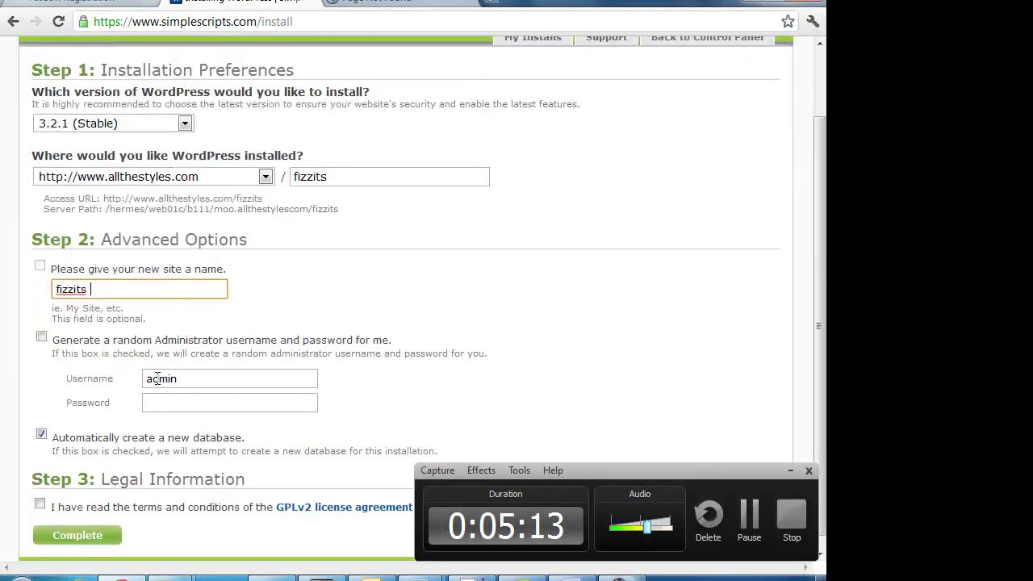
# Replace the admin username with your own, enter a password, and accept the GPLv2 license.
pyautogui.click(228, 382)
pyautogui.moveTo(227, 381); pyautogui.dragTo(122, 396)
pyautogui.scroll(-1, 122, 408)
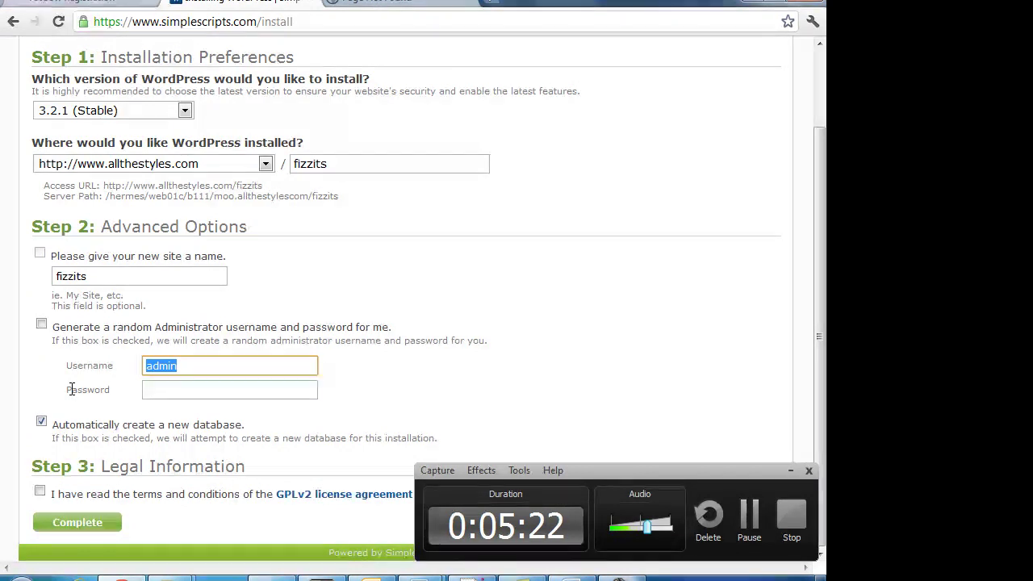
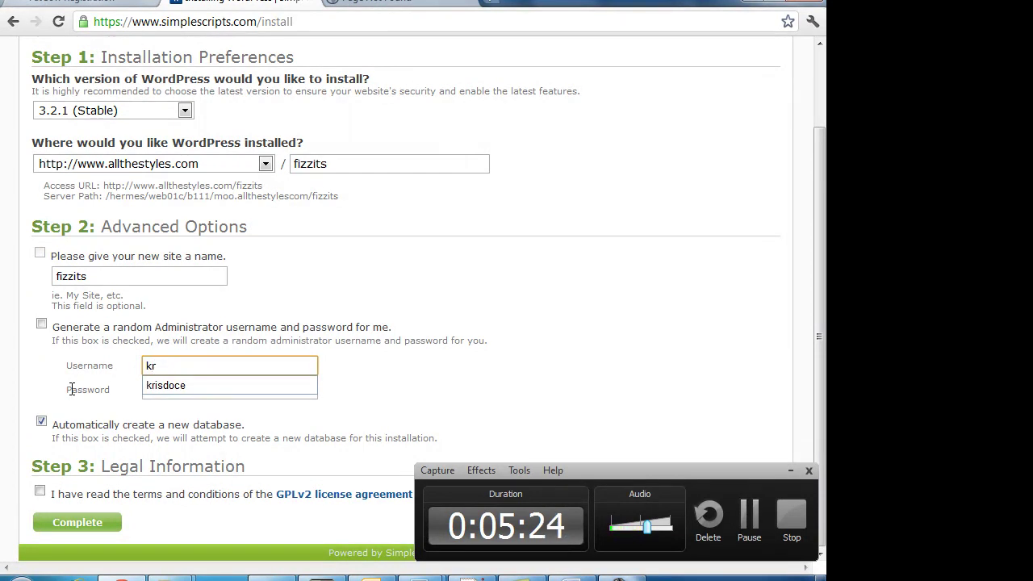
pyautogui.press('Down')
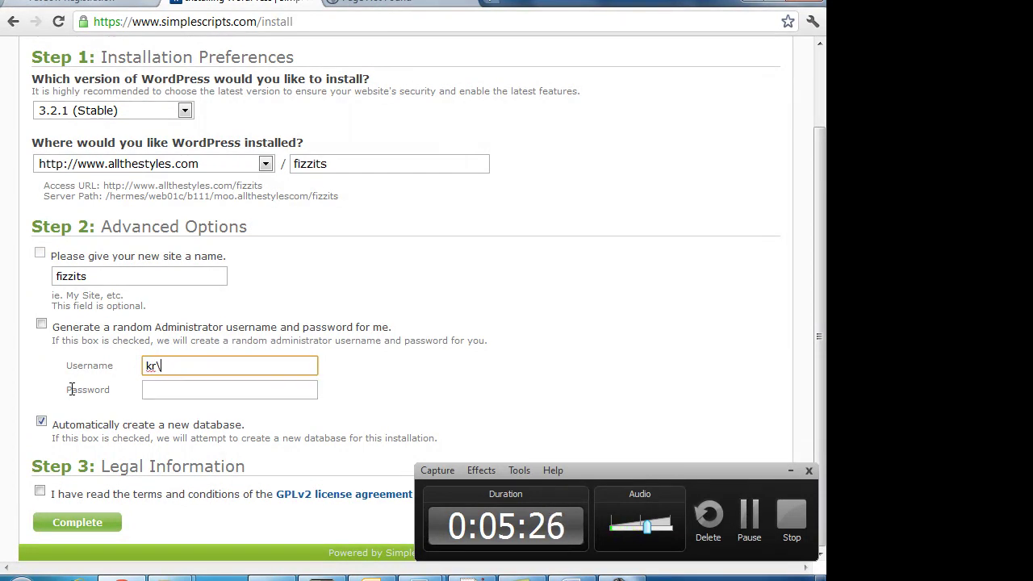
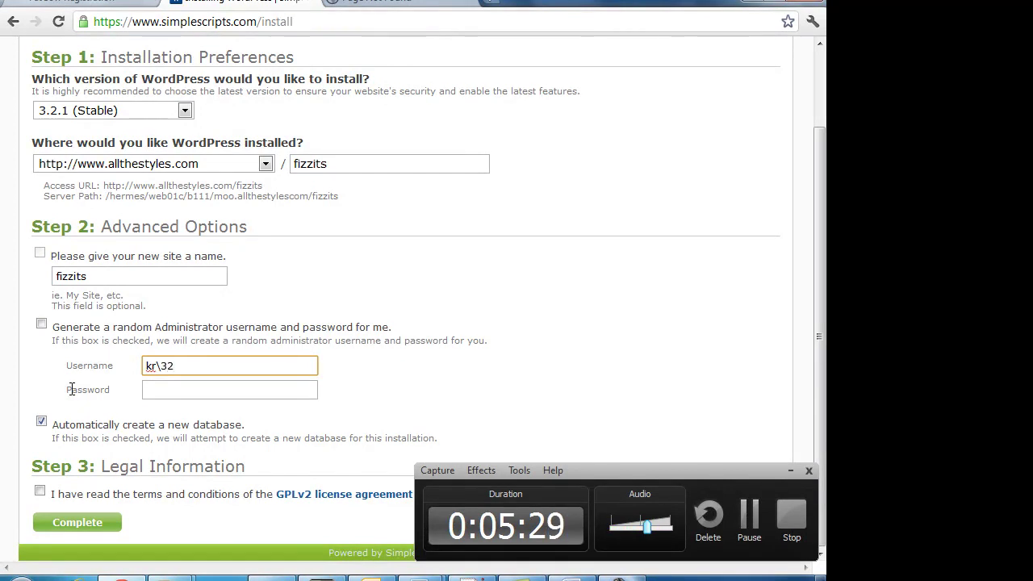
pyautogui.press('Tab')
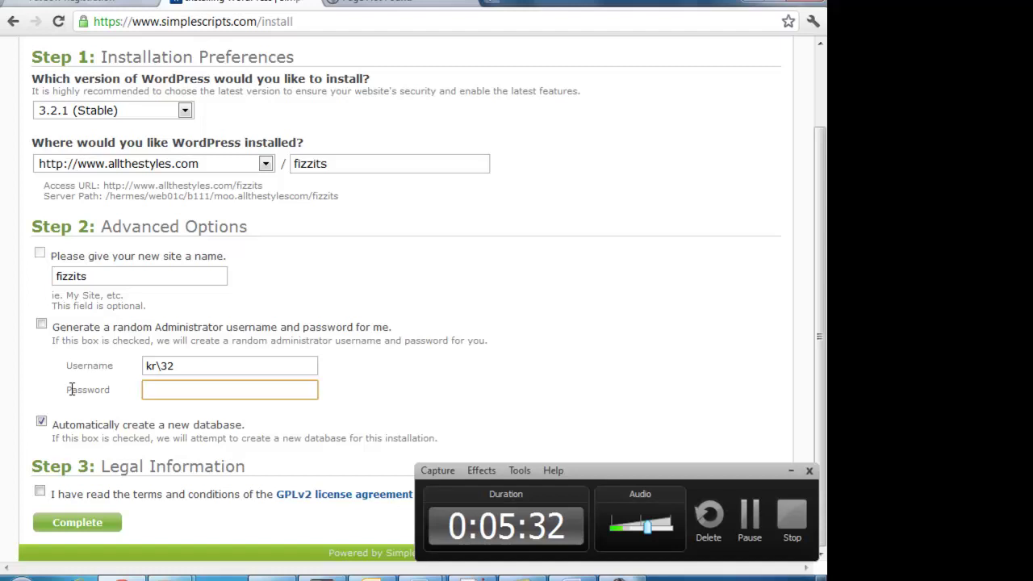
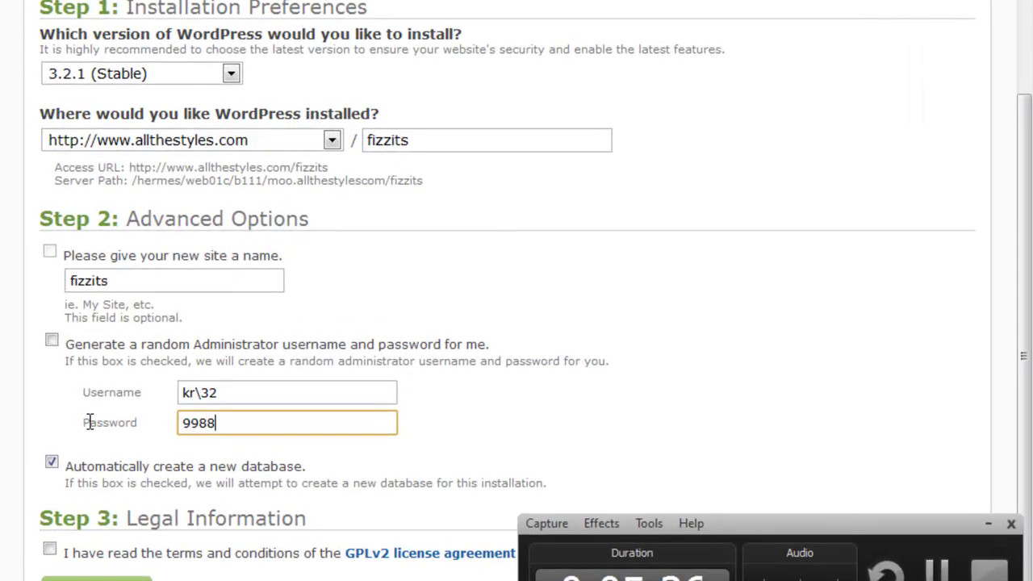
pyautogui.click(50, 550)
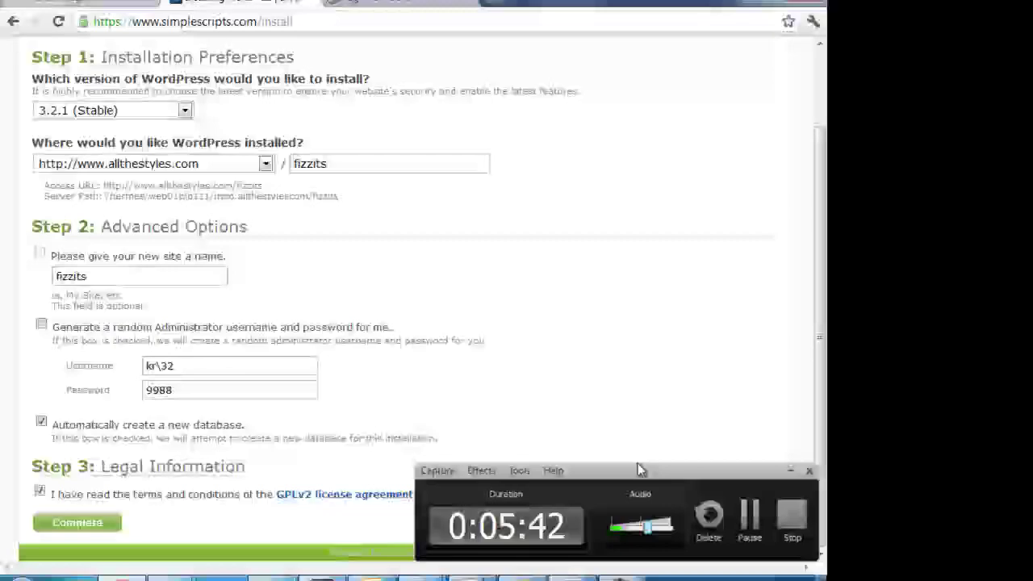
pyautogui.click(789, 471)
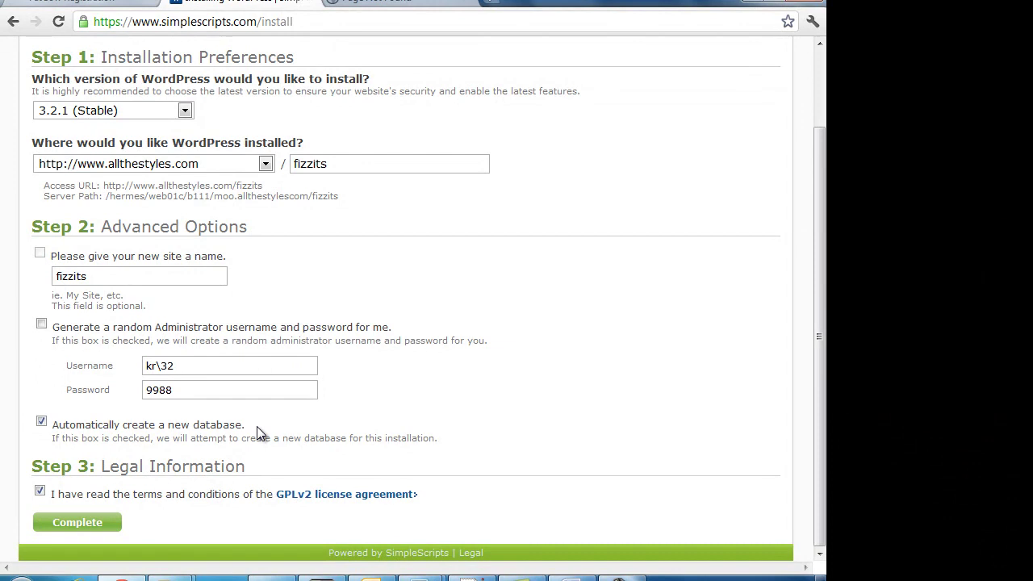
# Complete the install and select the fizzits site URL, wp-admin login URL and credentials.
pyautogui.moveTo(224, 427); pyautogui.dragTo(43, 425)
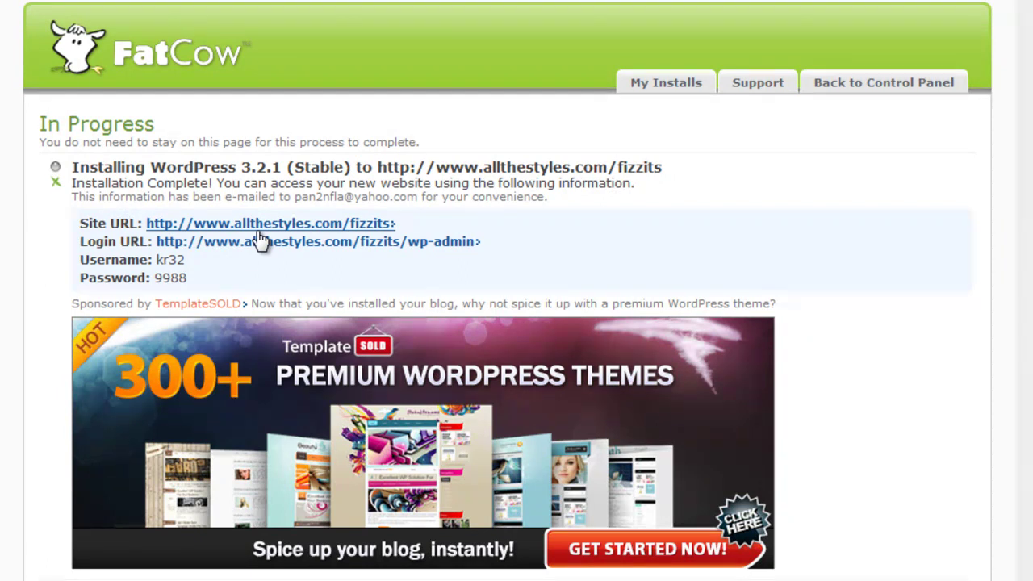
pyautogui.moveTo(219, 277); pyautogui.dragTo(79, 226)
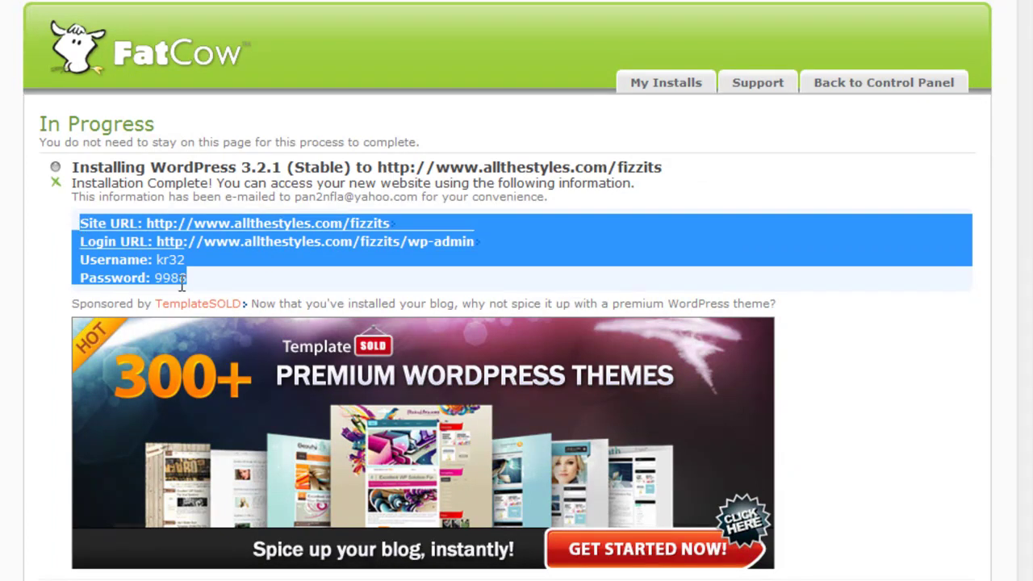